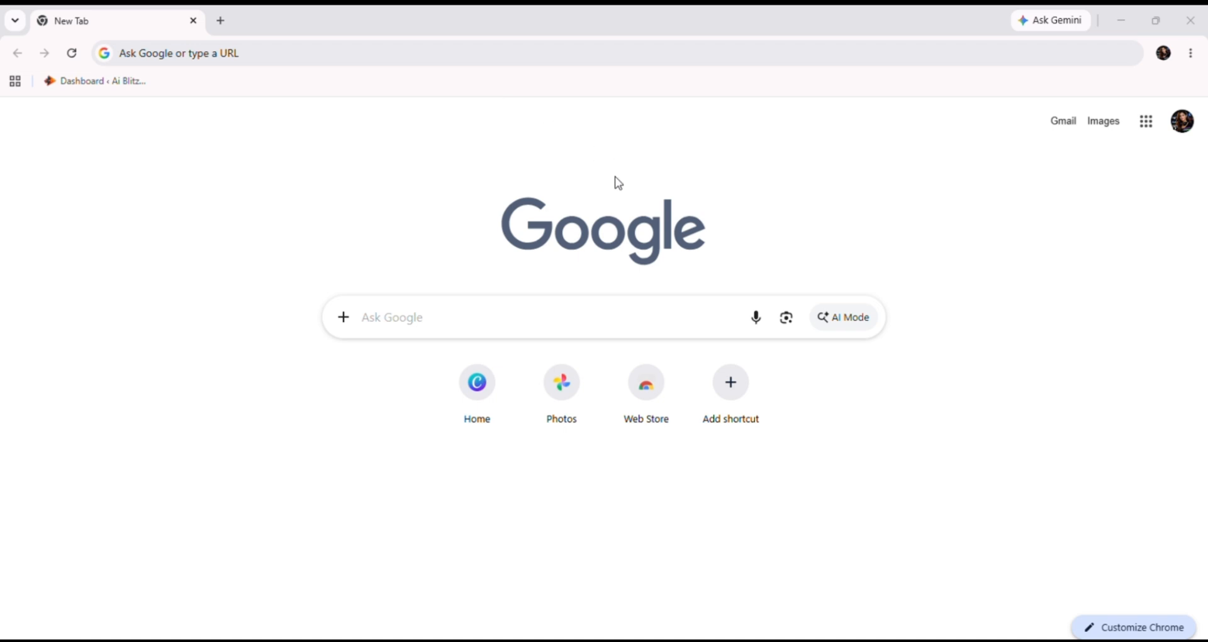
# - Open Canva's Instagram Post template gallery and create a blank 4:5 Instagram Post design
pyautogui.click(484, 417)
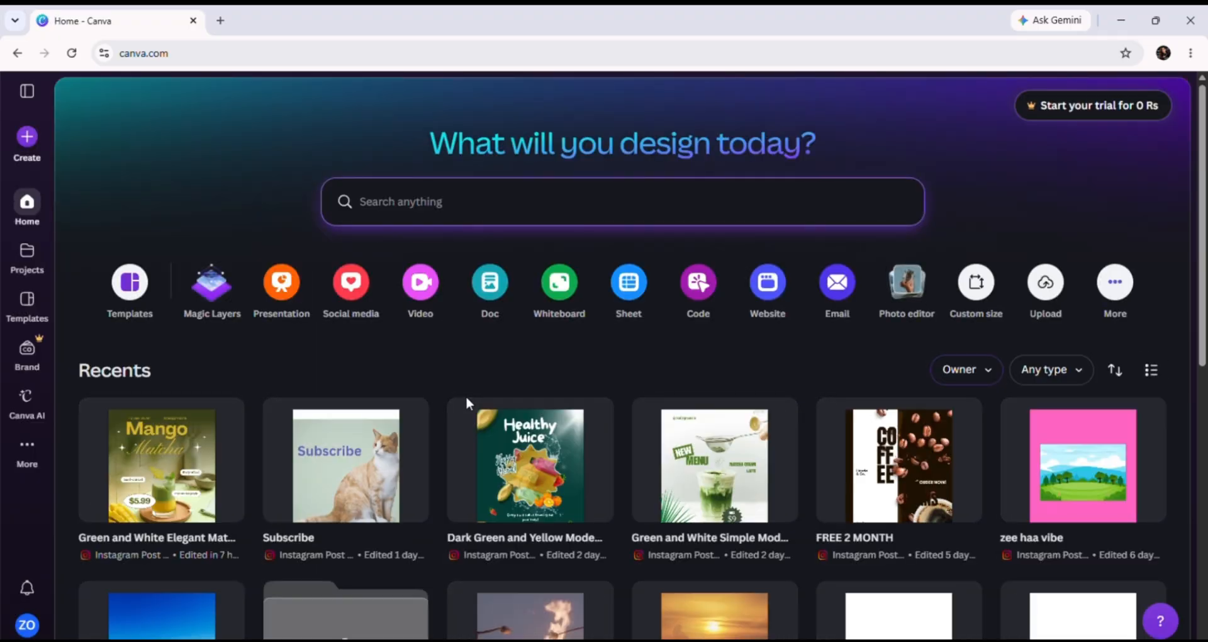
pyautogui.click(127, 303)
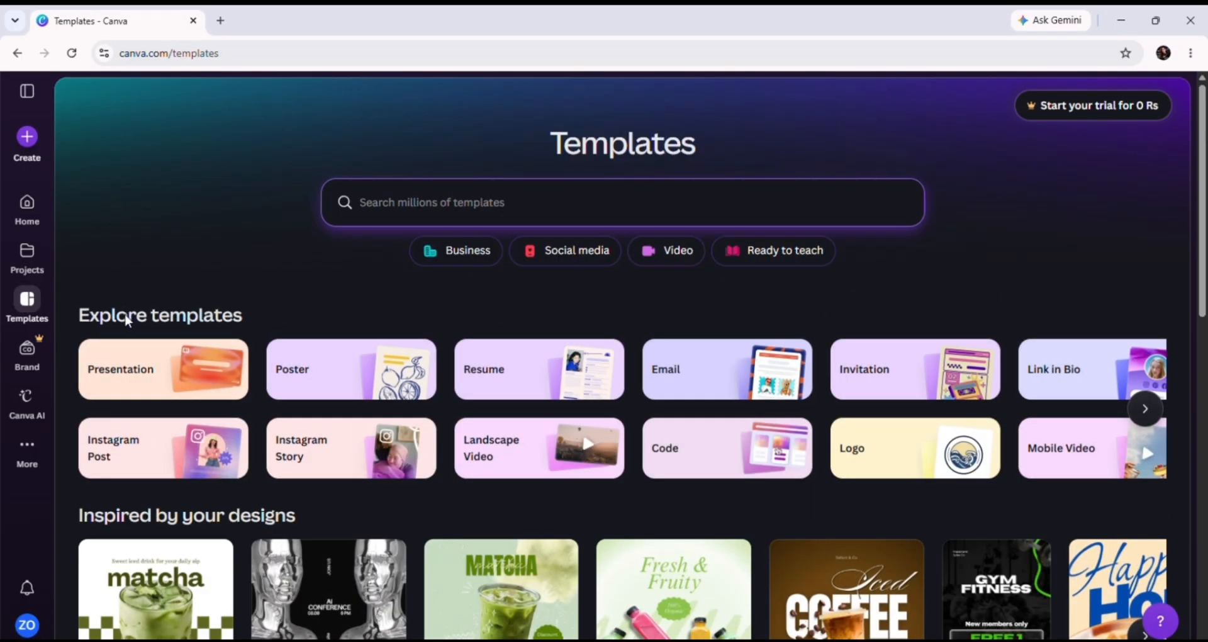
pyautogui.click(163, 469)
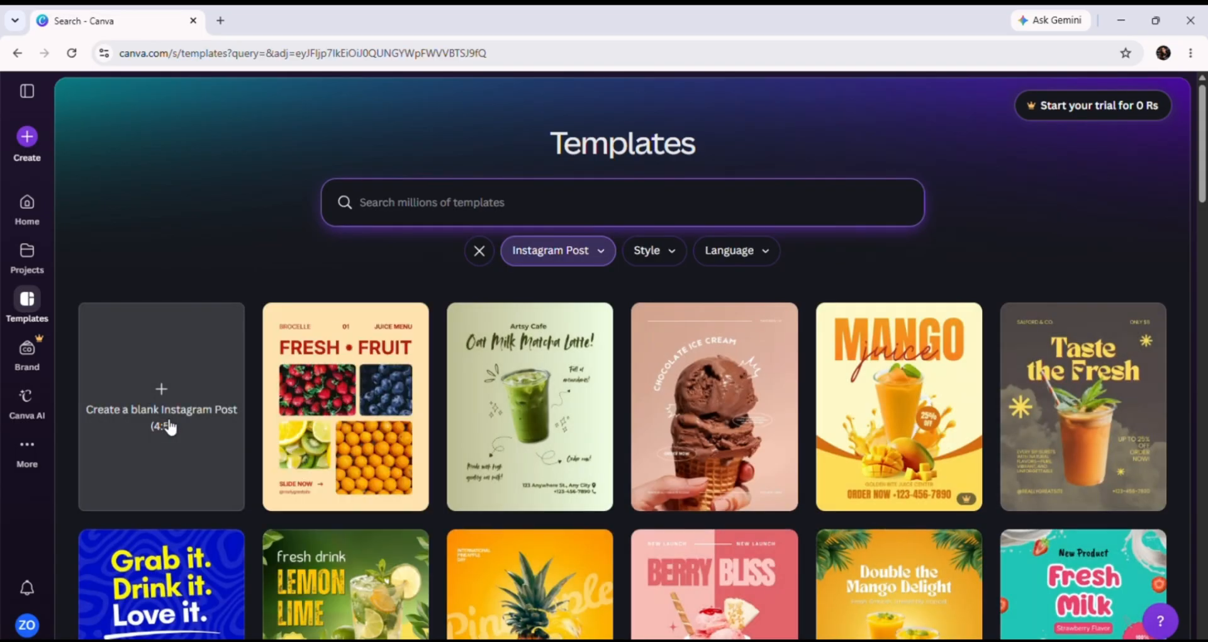
pyautogui.click(188, 351)
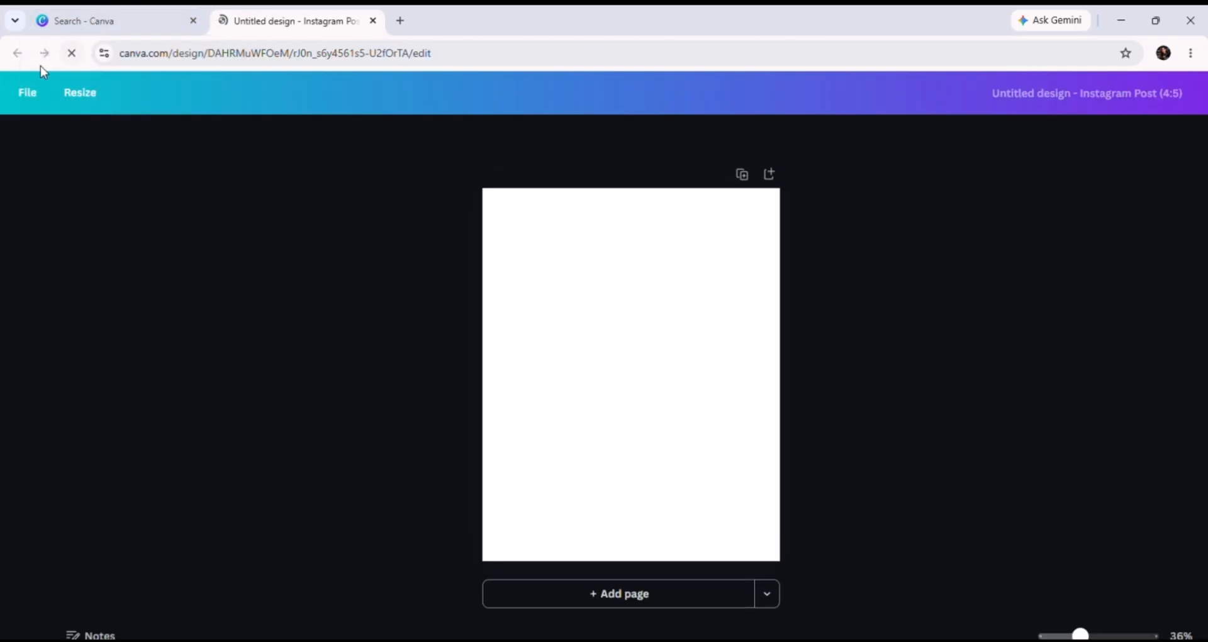
# - Start a design from the Blue and Brown Bold Chocolate Ice Cream Instagram Post template and remove the blank design's tab from the window
pyautogui.click(115, 17)
pyautogui.scroll(-3, 467, 537)
pyautogui.scroll(-3, 467, 537)
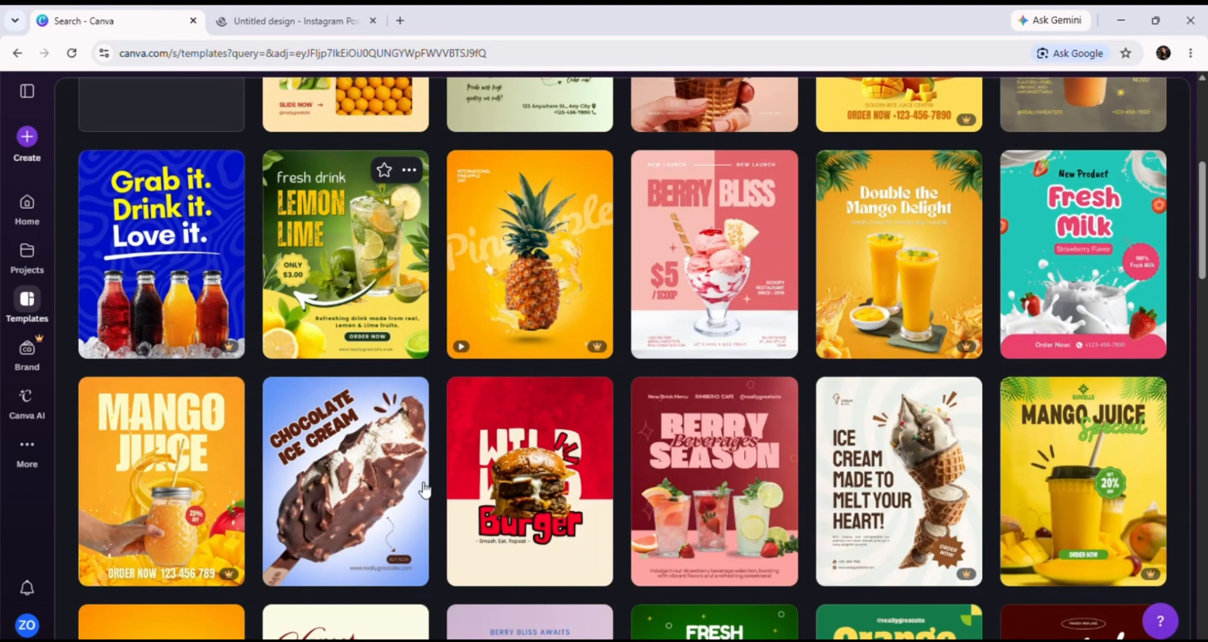
pyautogui.scroll(8, 429, 473)
pyautogui.scroll(-4, 429, 474)
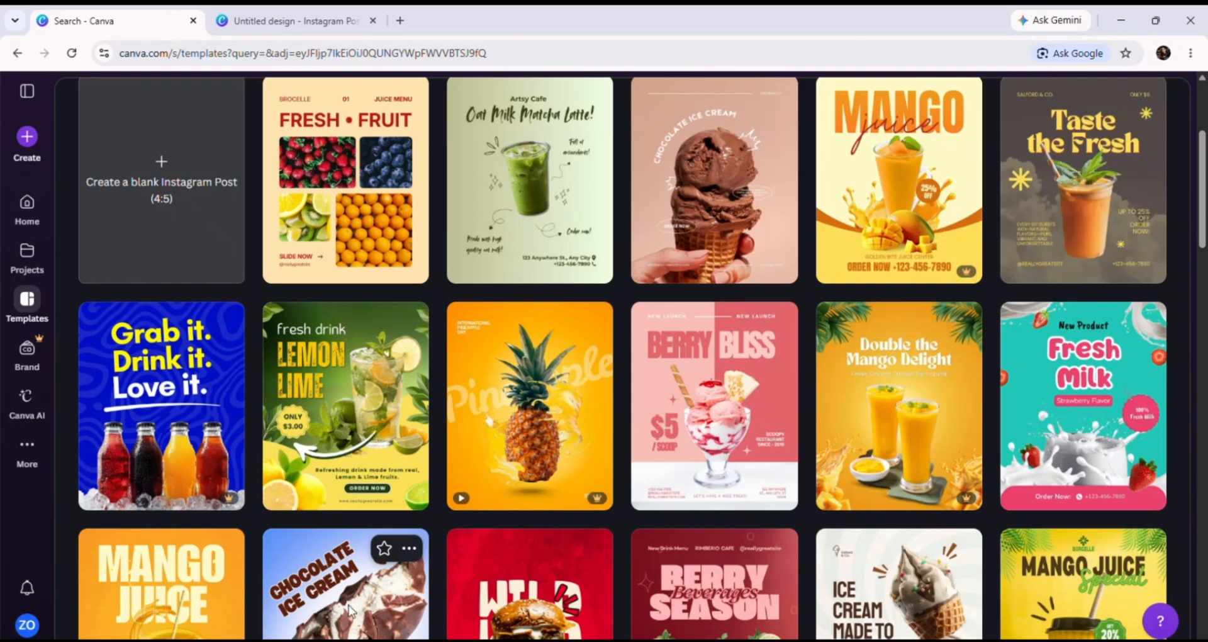
pyautogui.click(867, 185)
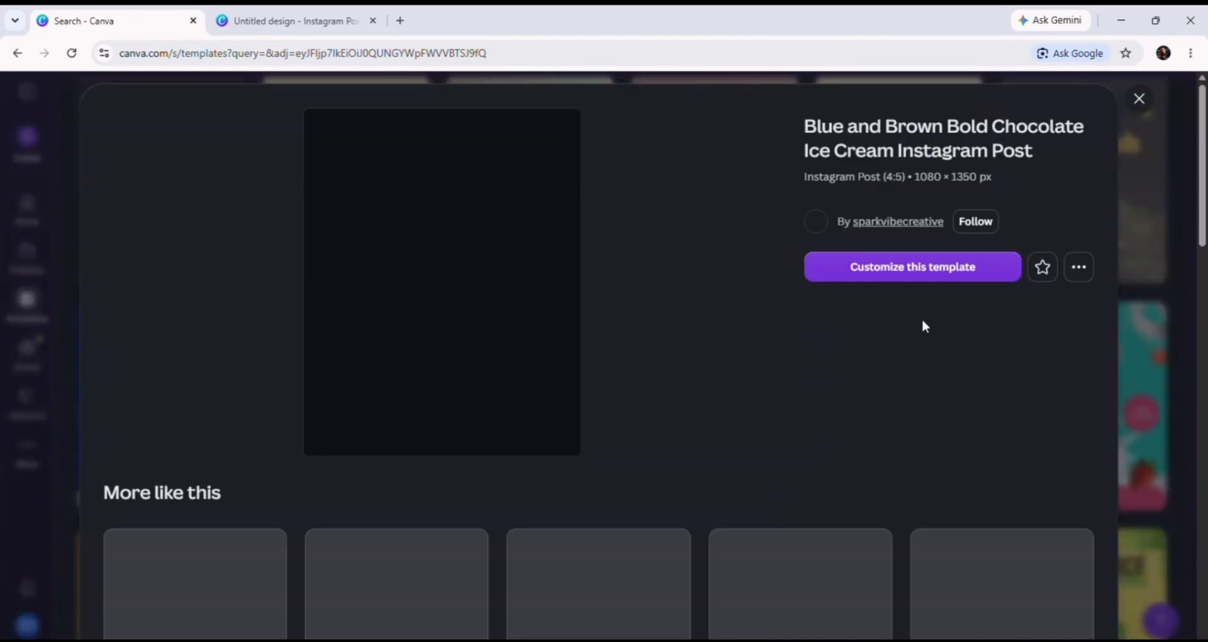
pyautogui.click(930, 271)
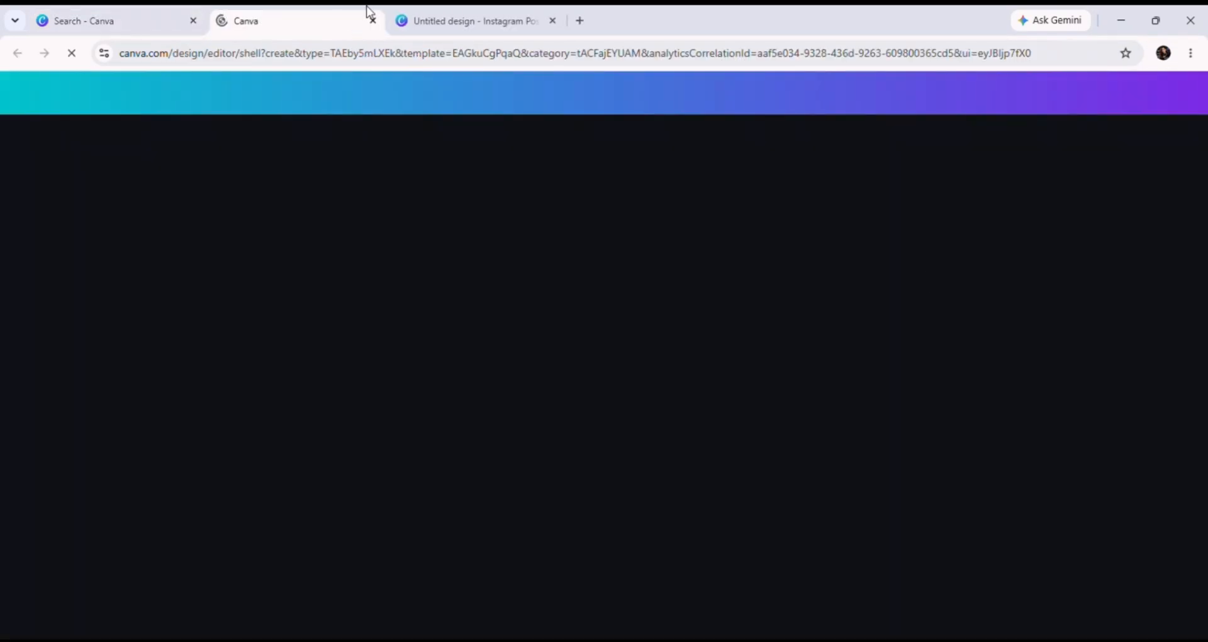
pyautogui.click(478, 25)
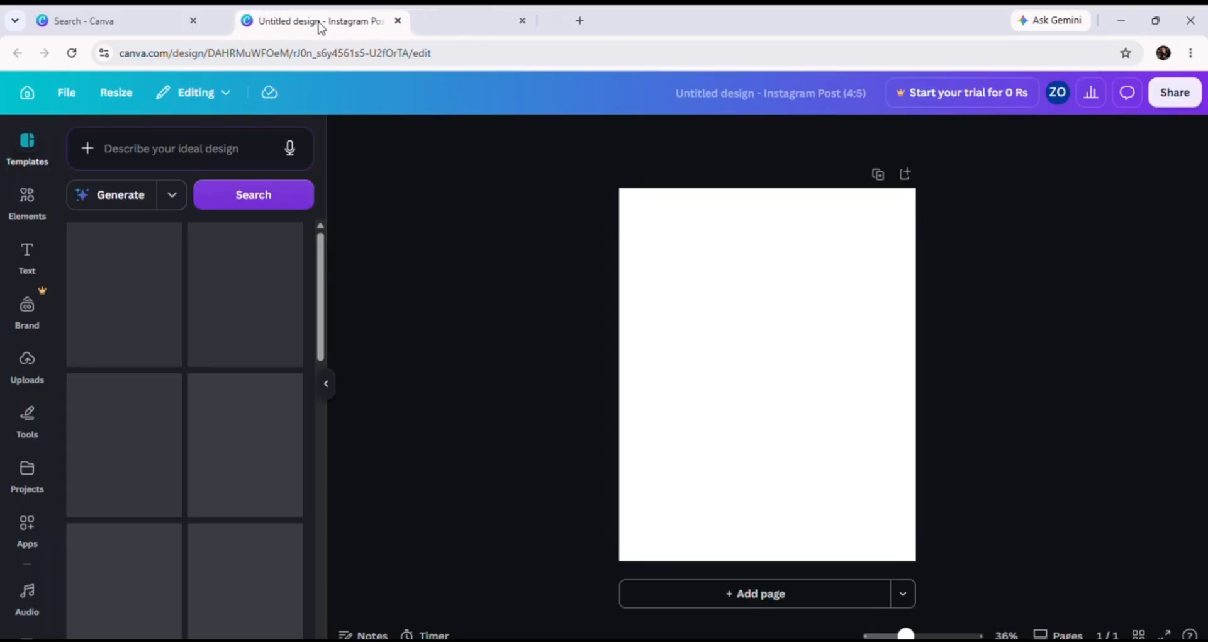
pyautogui.moveTo(479, 25); pyautogui.dragTo(1059, 18)
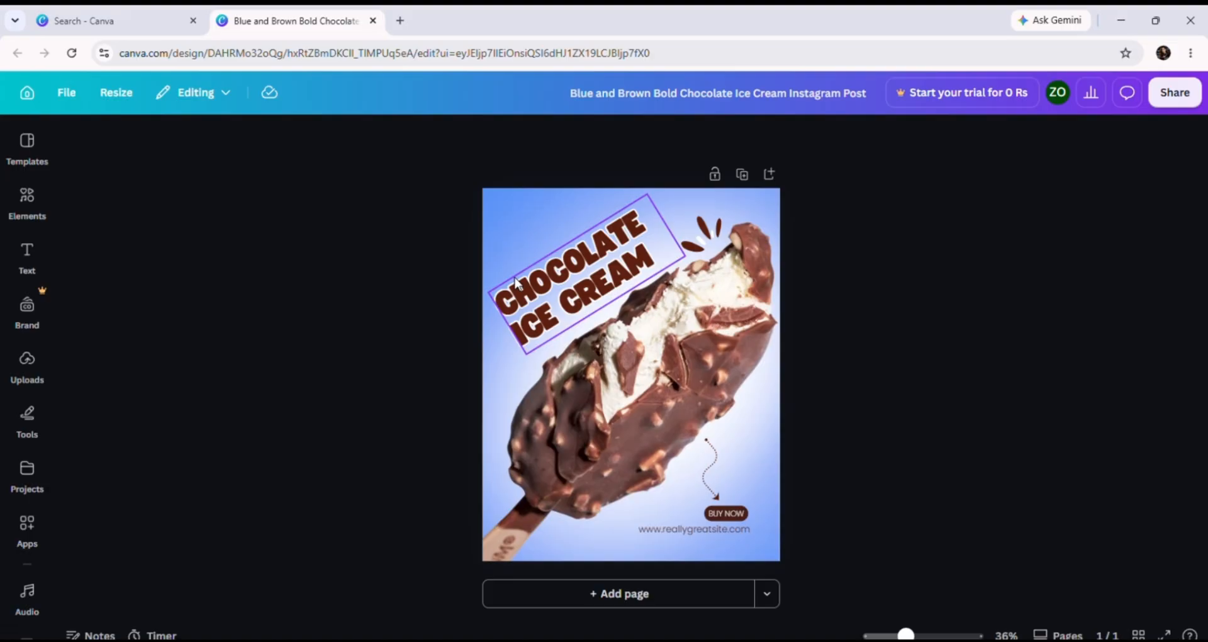
# - Duplicate the CHOCOLATE ICE CREAM heading, shrink the copy to font size 23, and place it nearly level beside the stick near the poster's lower edge
pyautogui.click(599, 271)
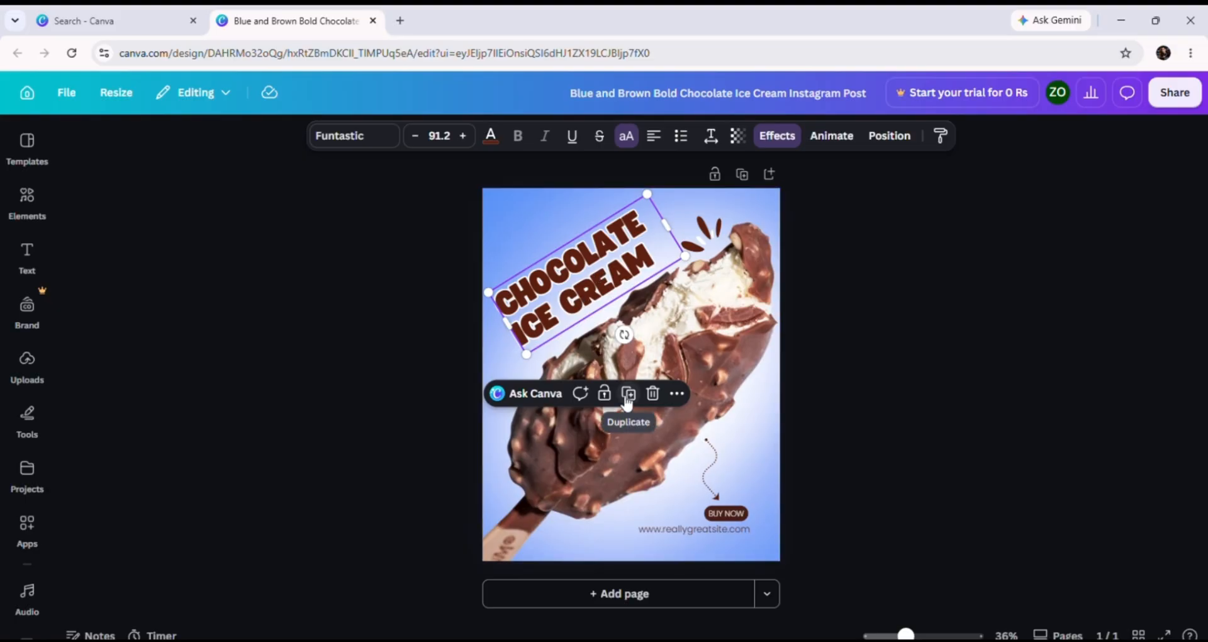
pyautogui.click(628, 397)
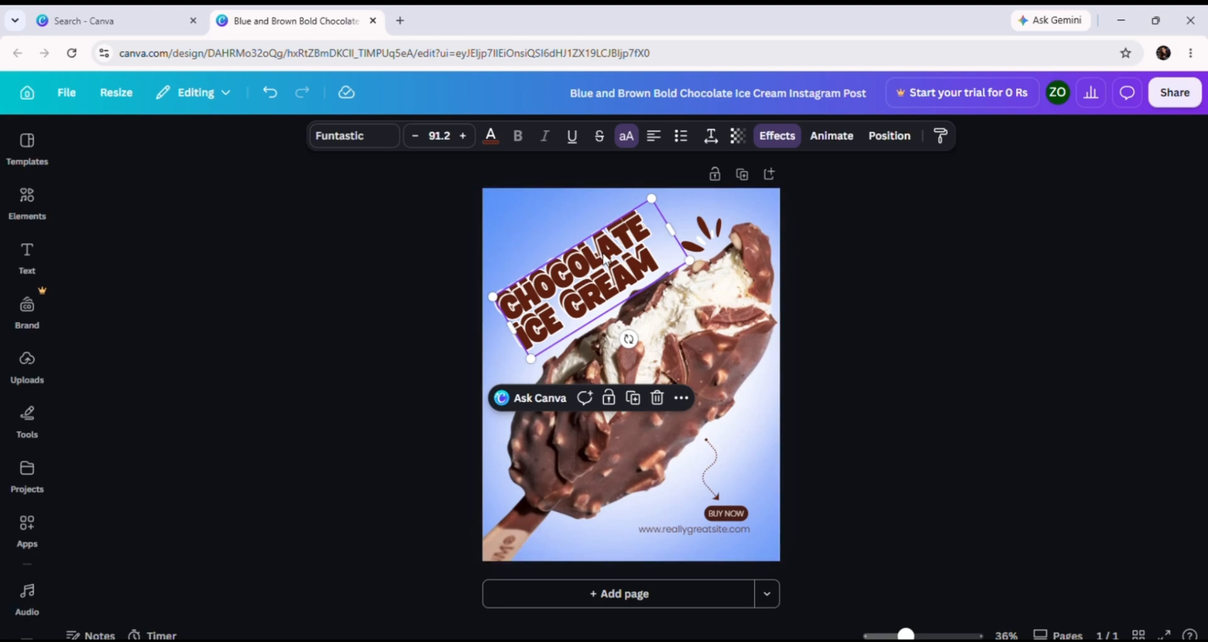
pyautogui.moveTo(584, 300); pyautogui.dragTo(604, 286)
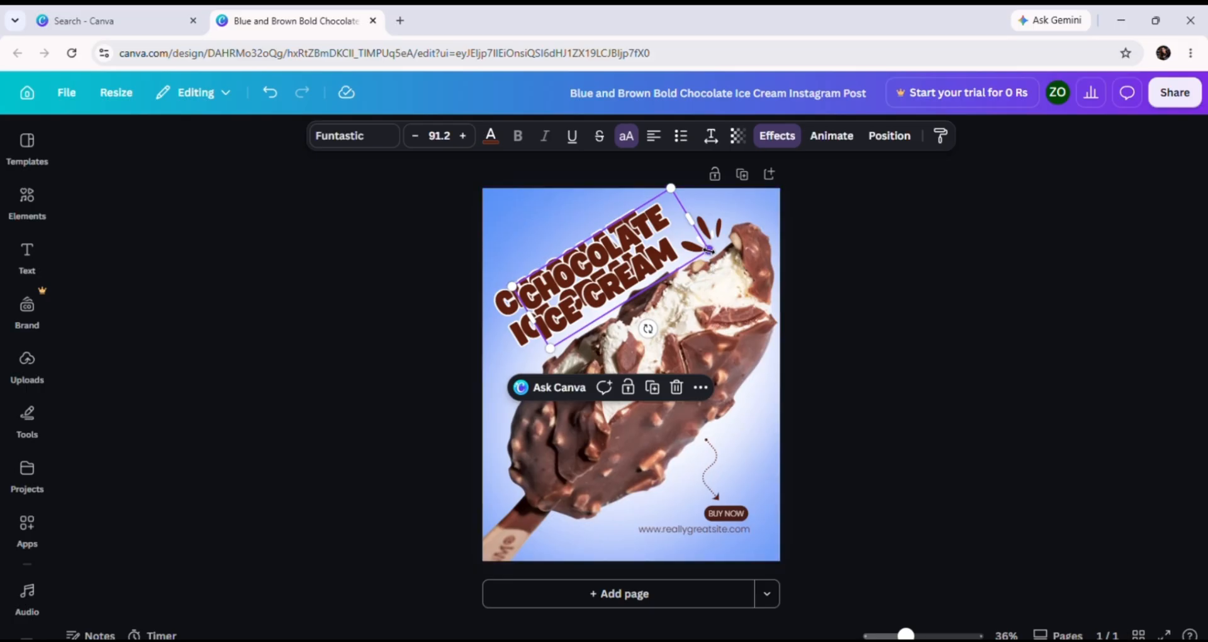
pyautogui.moveTo(706, 251); pyautogui.dragTo(563, 280)
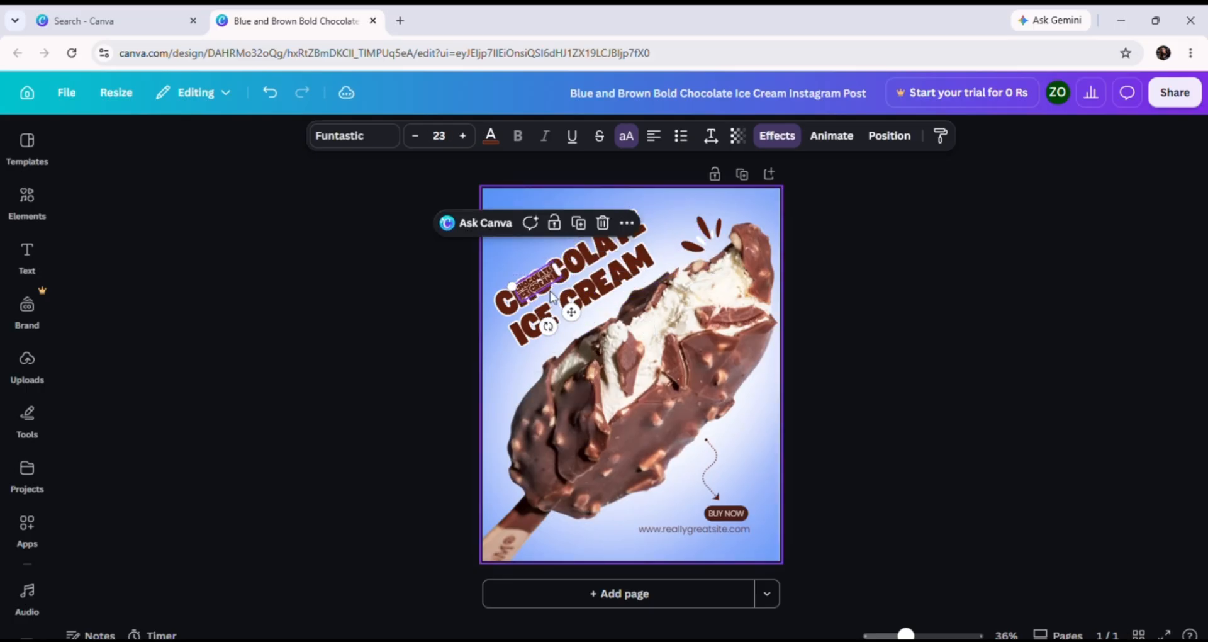
pyautogui.moveTo(549, 326)
pyautogui.mouseDown()
pyautogui.moveTo(491, 311)
pyautogui.moveTo(526, 333)
pyautogui.mouseUp()
pyautogui.moveTo(538, 289); pyautogui.dragTo(574, 540)
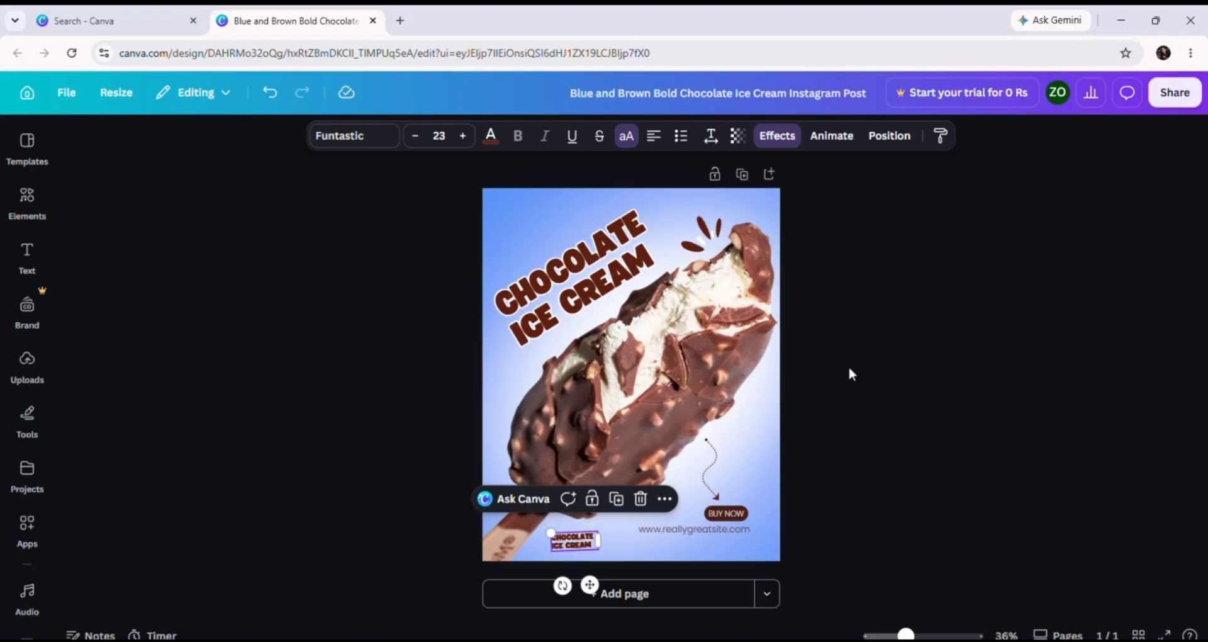
# - Lock the poster's background image in place
pyautogui.click(655, 399)
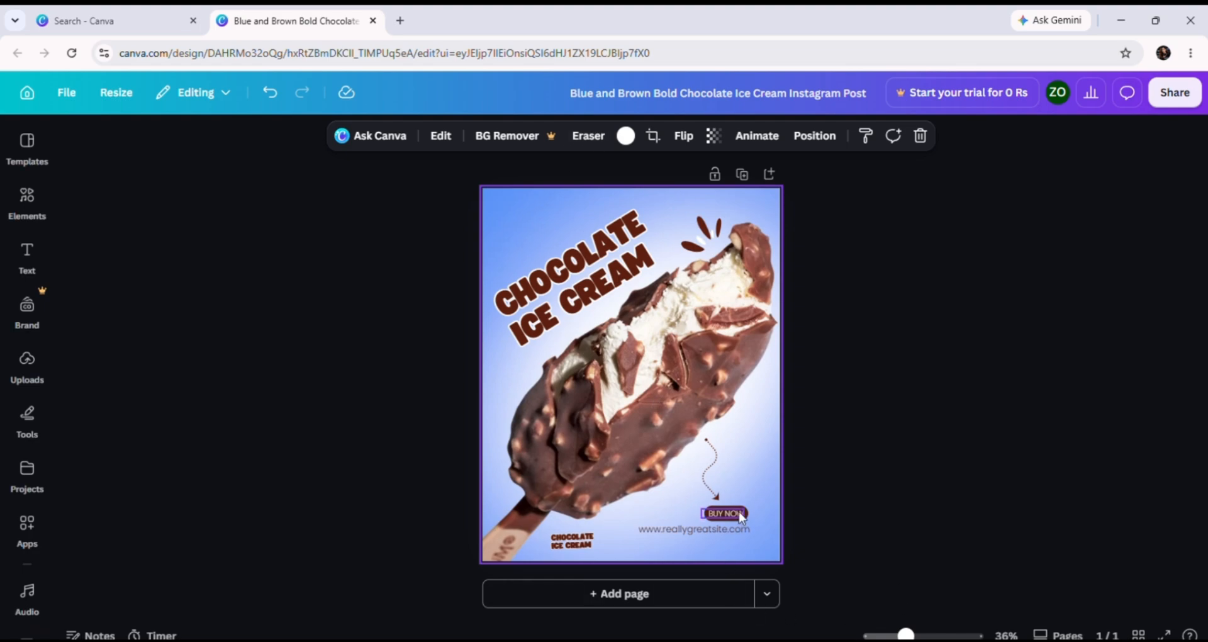
pyautogui.rightClick(765, 209)
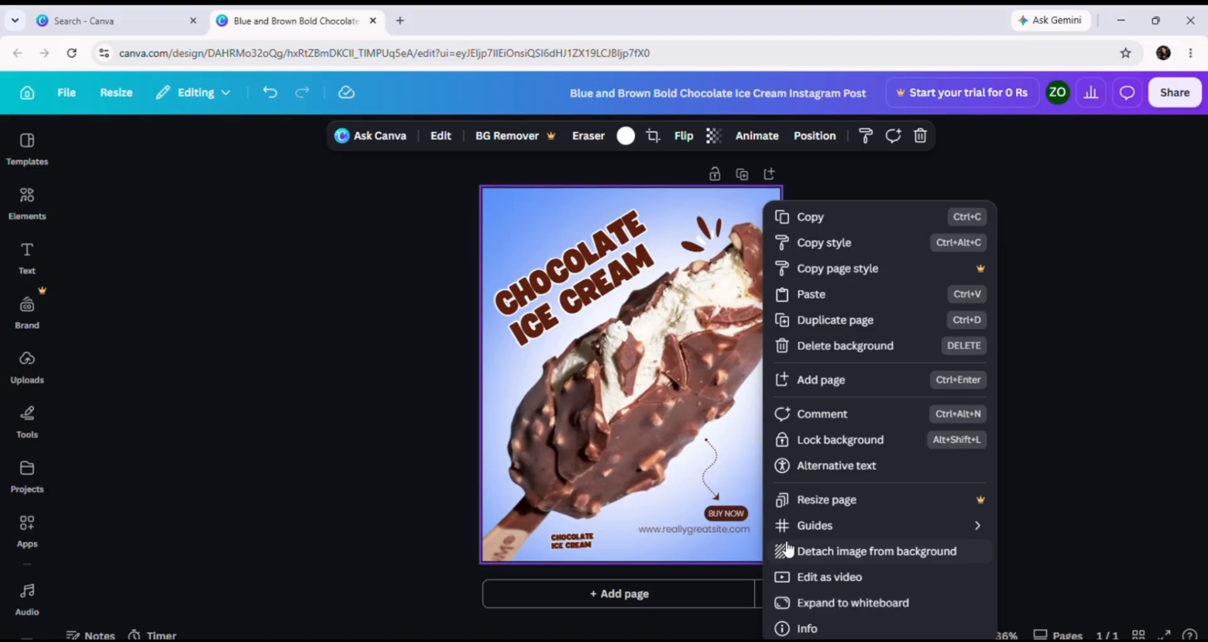
pyautogui.click(797, 443)
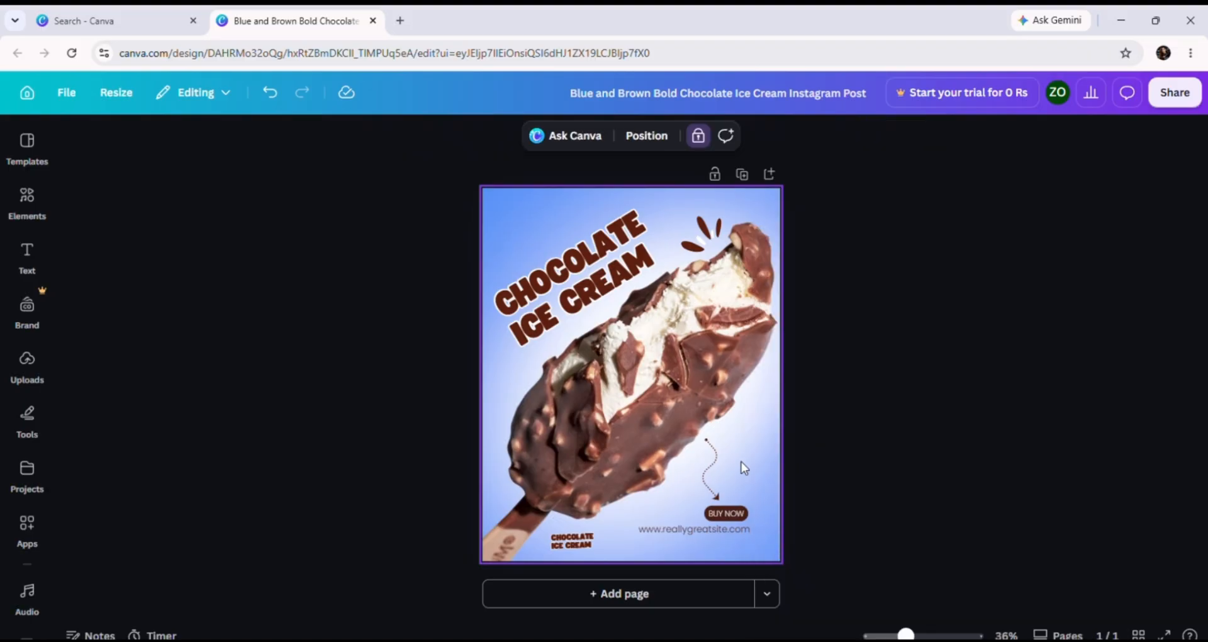
# - Try duplicating the dotted arrow, BUY NOW button and website address as a multiple selection, and delete the copies
pyautogui.click(698, 540)
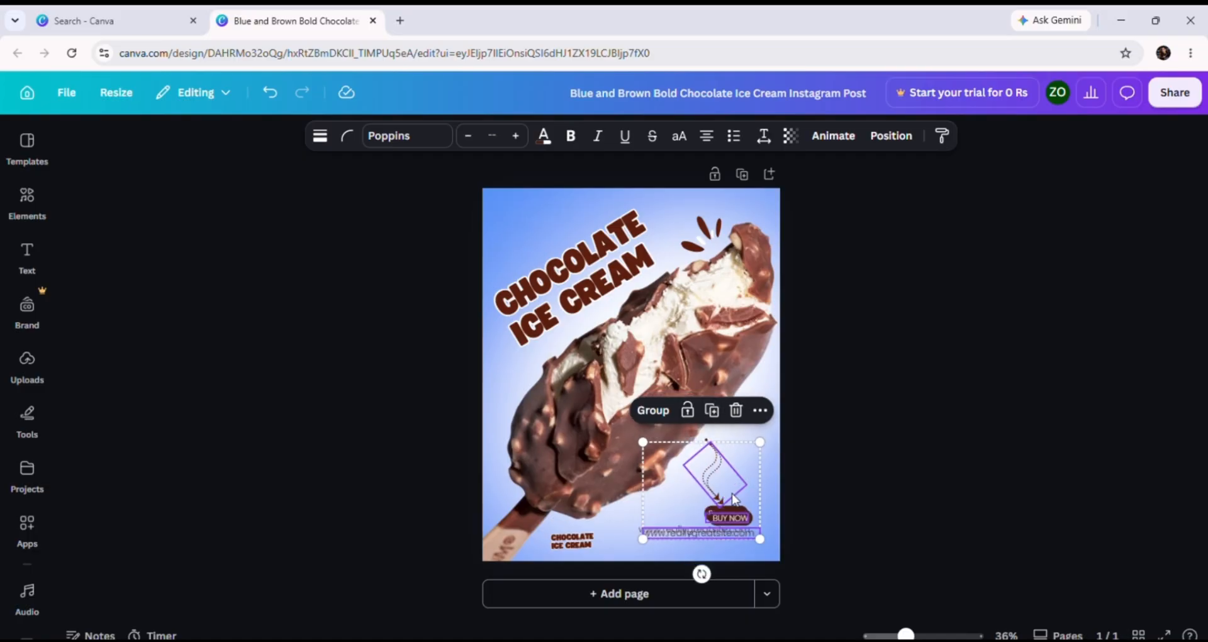
pyautogui.moveTo(730, 502)
pyautogui.mouseDown()
pyautogui.moveTo(634, 506)
pyautogui.moveTo(594, 435)
pyautogui.moveTo(657, 498)
pyautogui.moveTo(741, 514)
pyautogui.mouseUp()
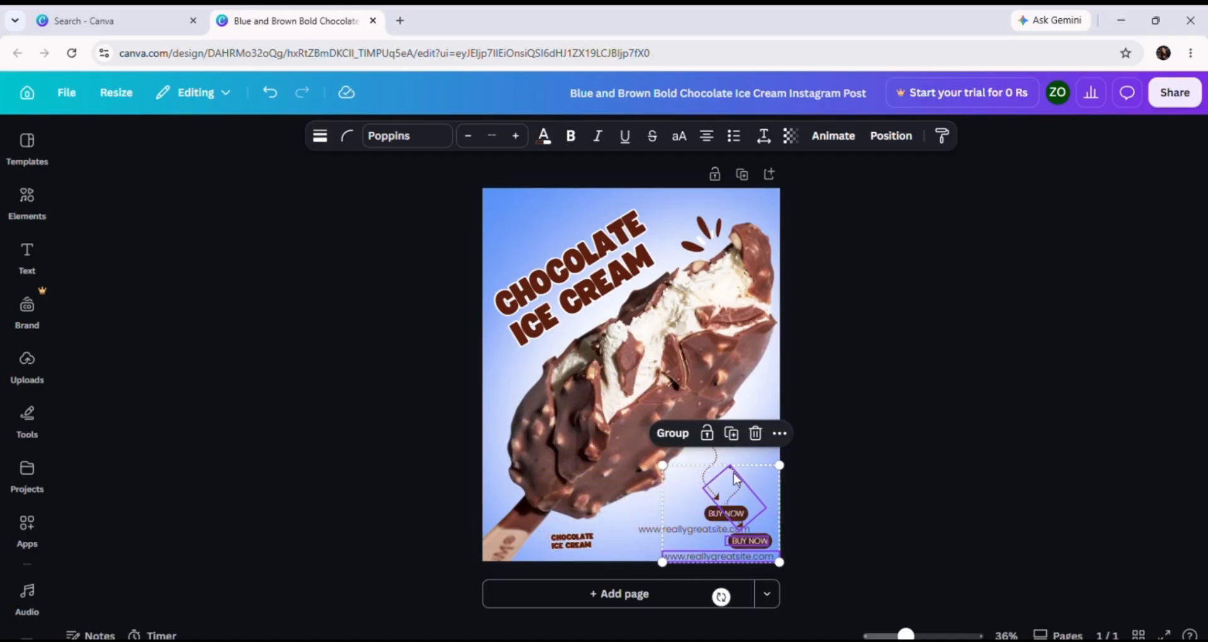
pyautogui.click(755, 433)
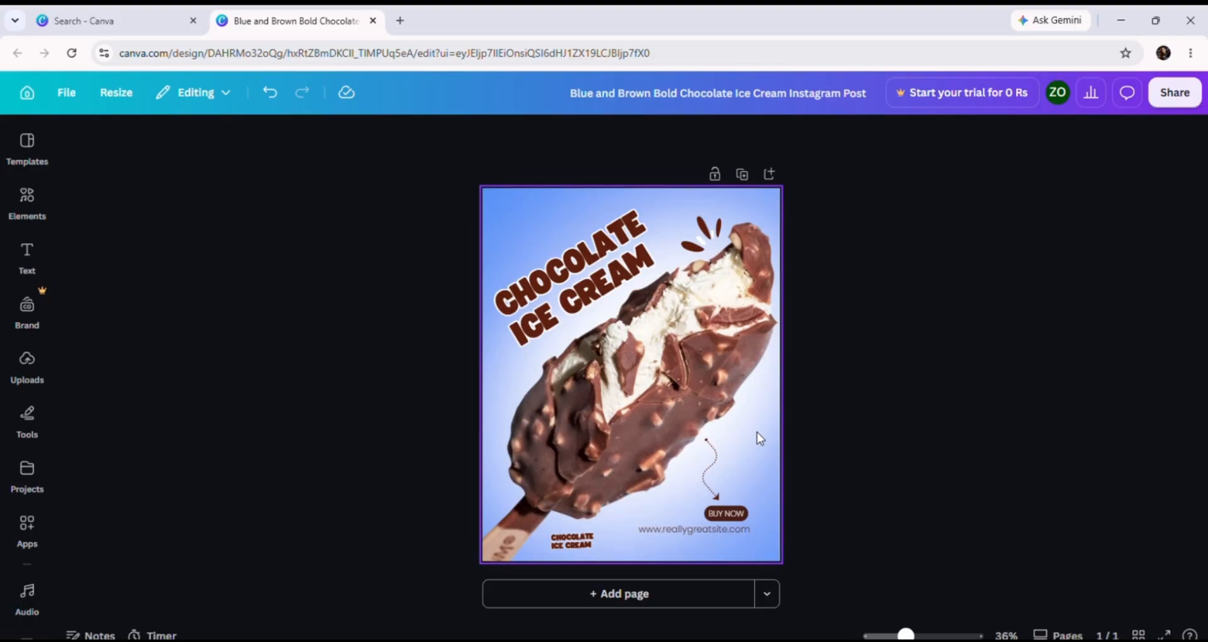
# - Group the dotted arrow, the BUY NOW button and the website address into one object
pyautogui.moveTo(752, 443); pyautogui.dragTo(711, 542)
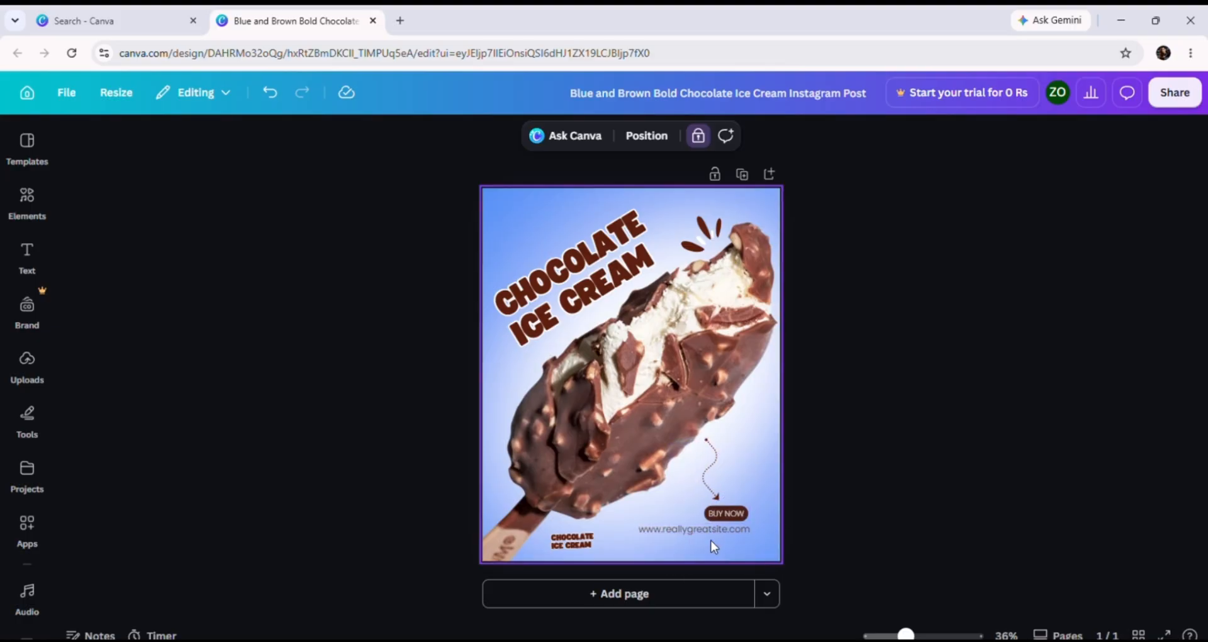
pyautogui.rightClick(711, 541)
pyautogui.click(656, 190)
pyautogui.moveTo(751, 464); pyautogui.dragTo(708, 539)
pyautogui.rightClick(721, 486)
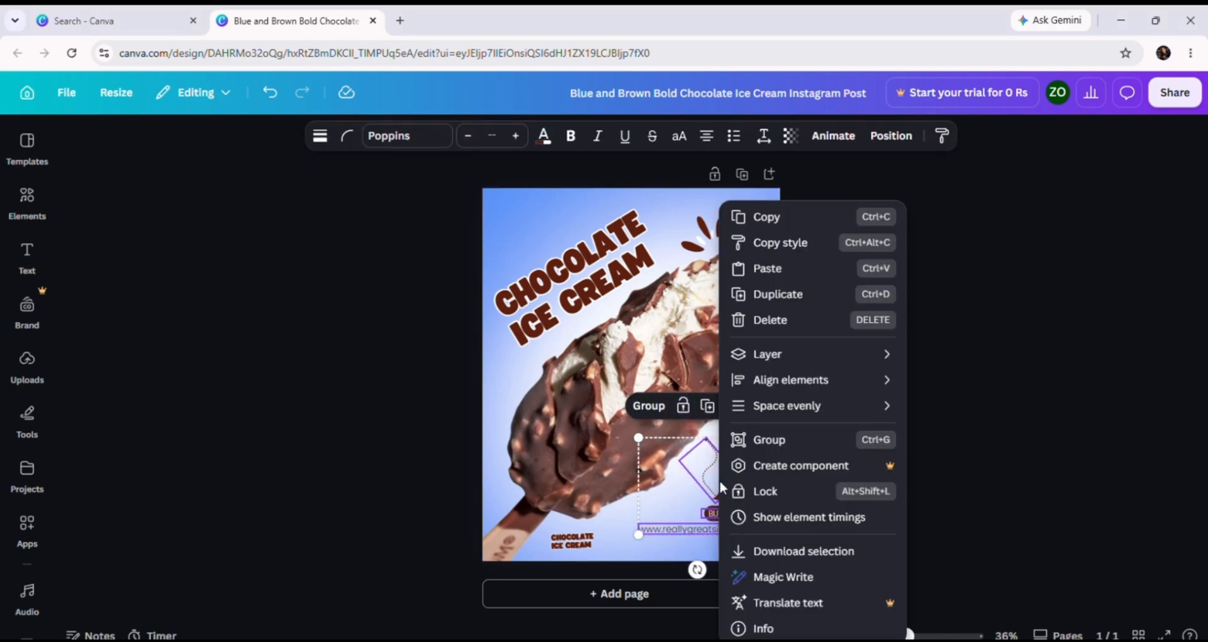
pyautogui.click(770, 439)
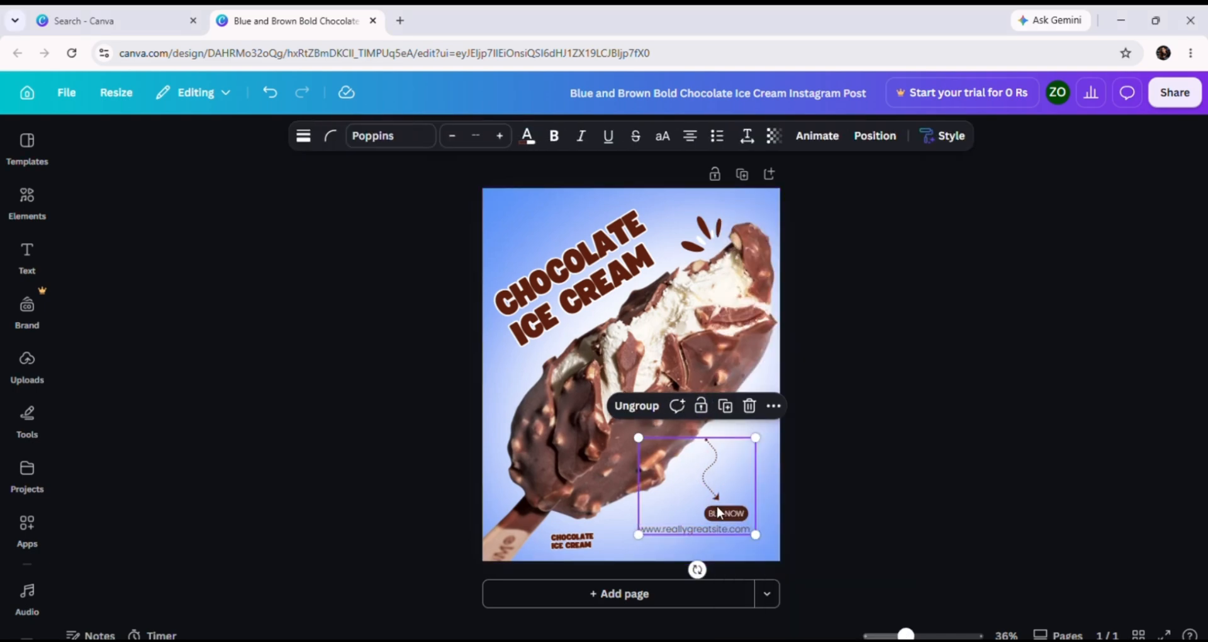
# - Try duplicating the grouped arrow, BUY NOW button and website address, and delete the duplicate group
pyautogui.click(725, 406)
pyautogui.moveTo(732, 444); pyautogui.dragTo(730, 495)
pyautogui.click(759, 403)
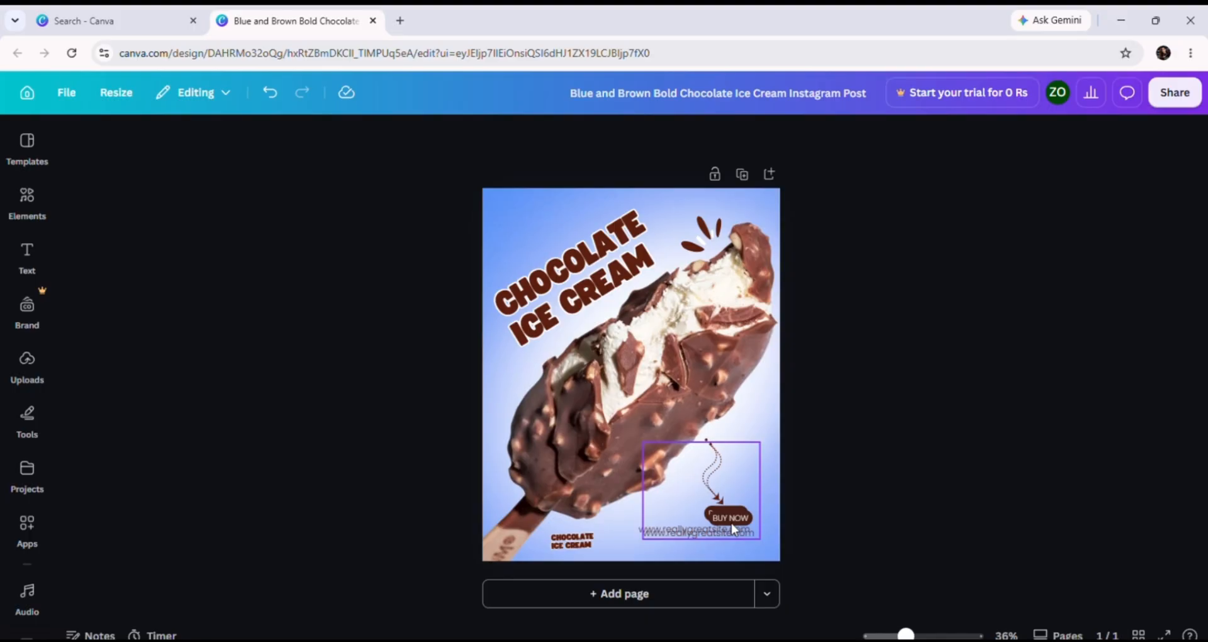
pyautogui.click(734, 529)
pyautogui.click(756, 410)
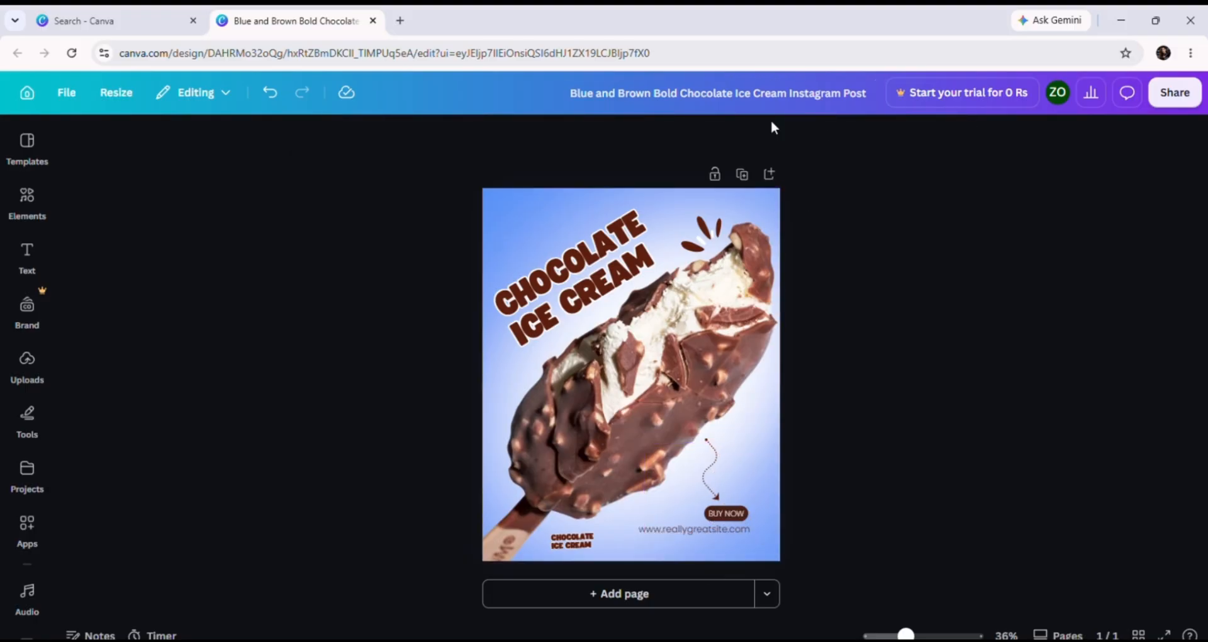
# - Duplicate the whole poster page twice to make a three-page design
pyautogui.click(743, 175)
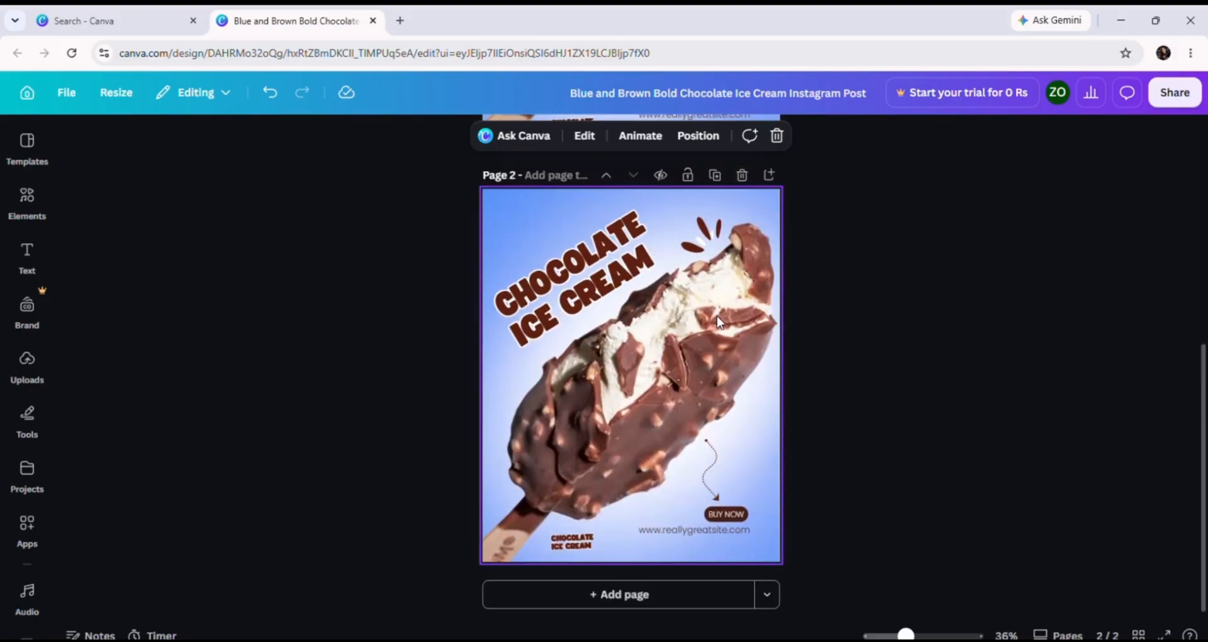
pyautogui.scroll(5, 712, 424)
pyautogui.scroll(-5, 712, 424)
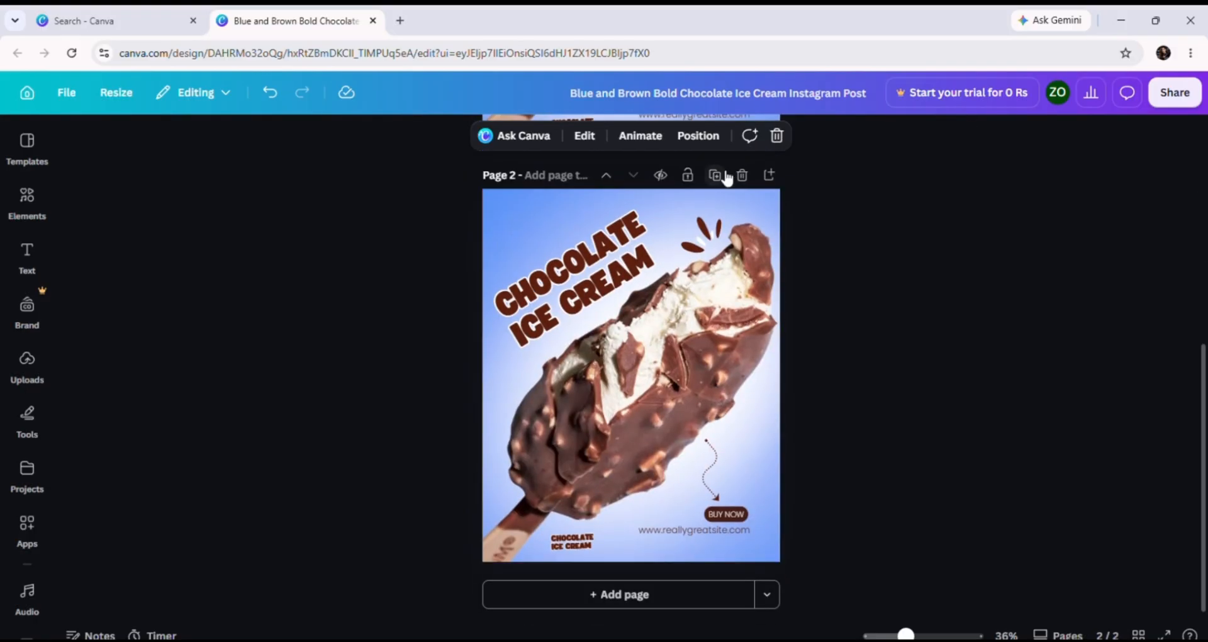
pyautogui.click(718, 175)
# - Review the original poster page and its two duplicates for matching content and layout
pyautogui.scroll(6, 667, 422)
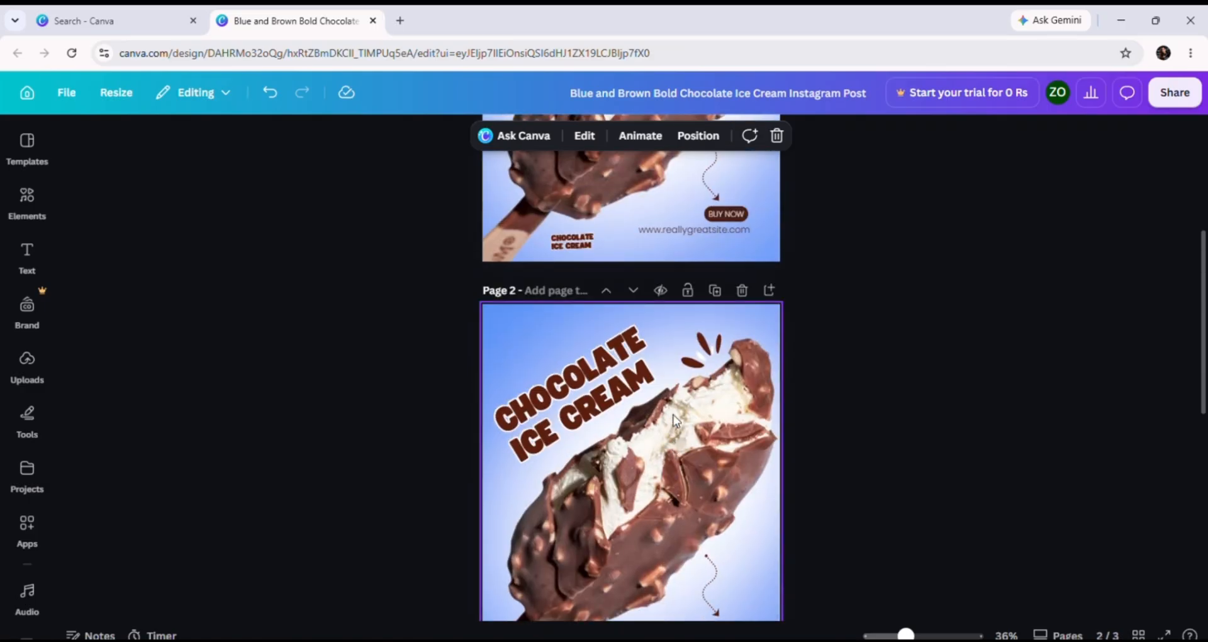
pyautogui.scroll(5, 673, 414)
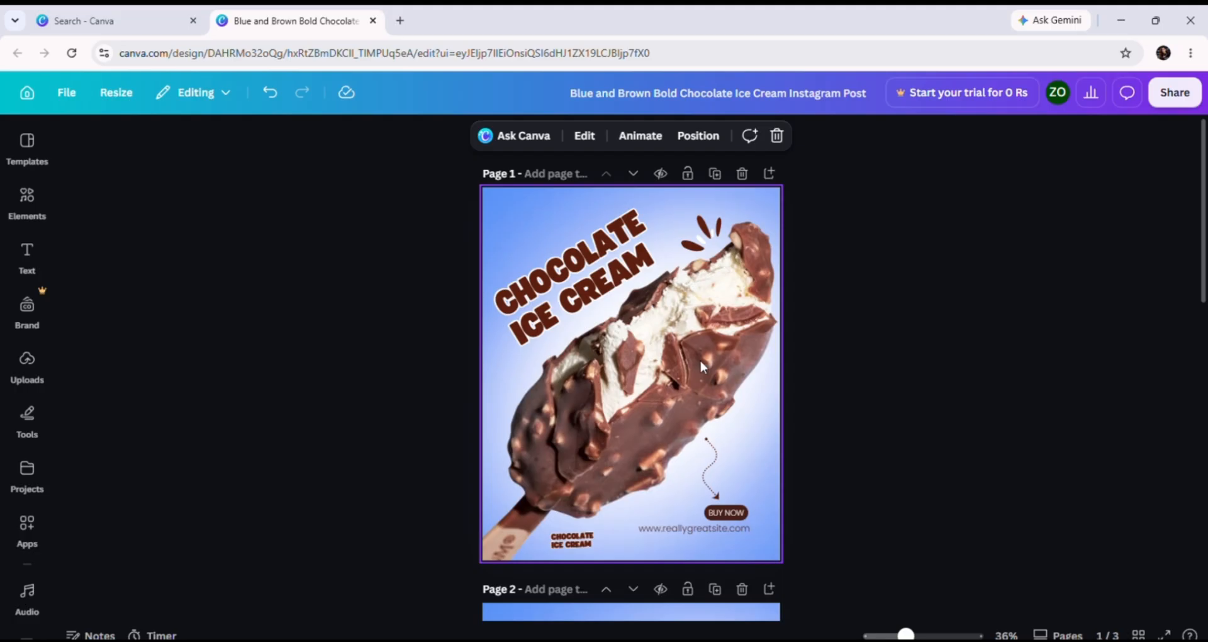
pyautogui.scroll(-5, 763, 377)
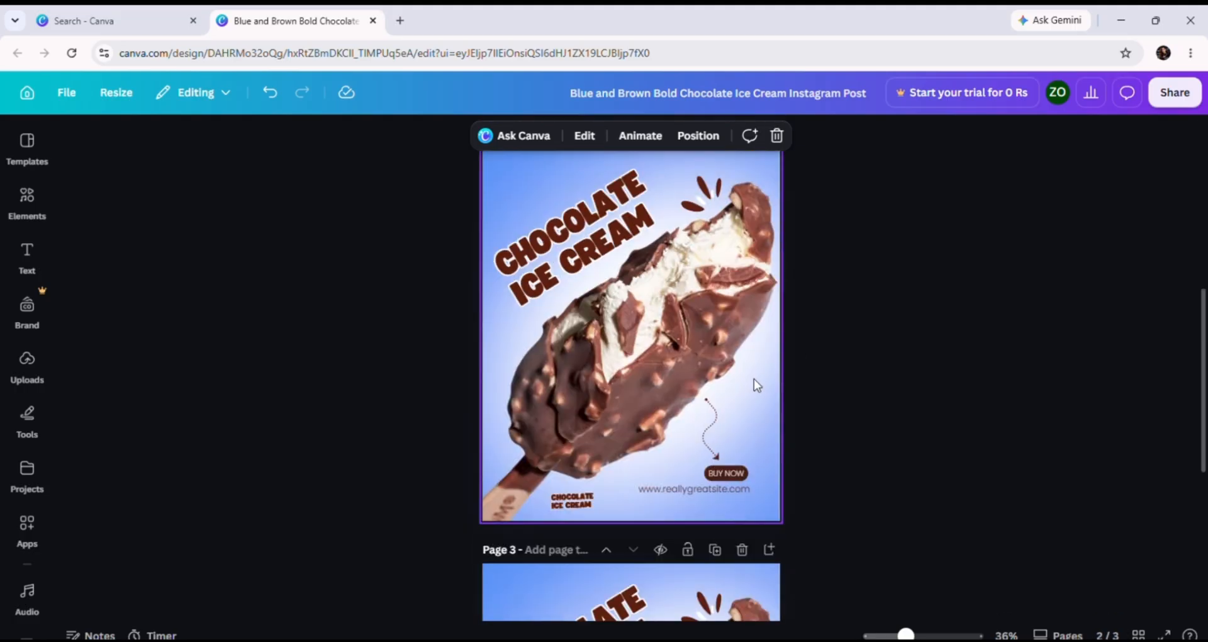
pyautogui.scroll(5, 781, 397)
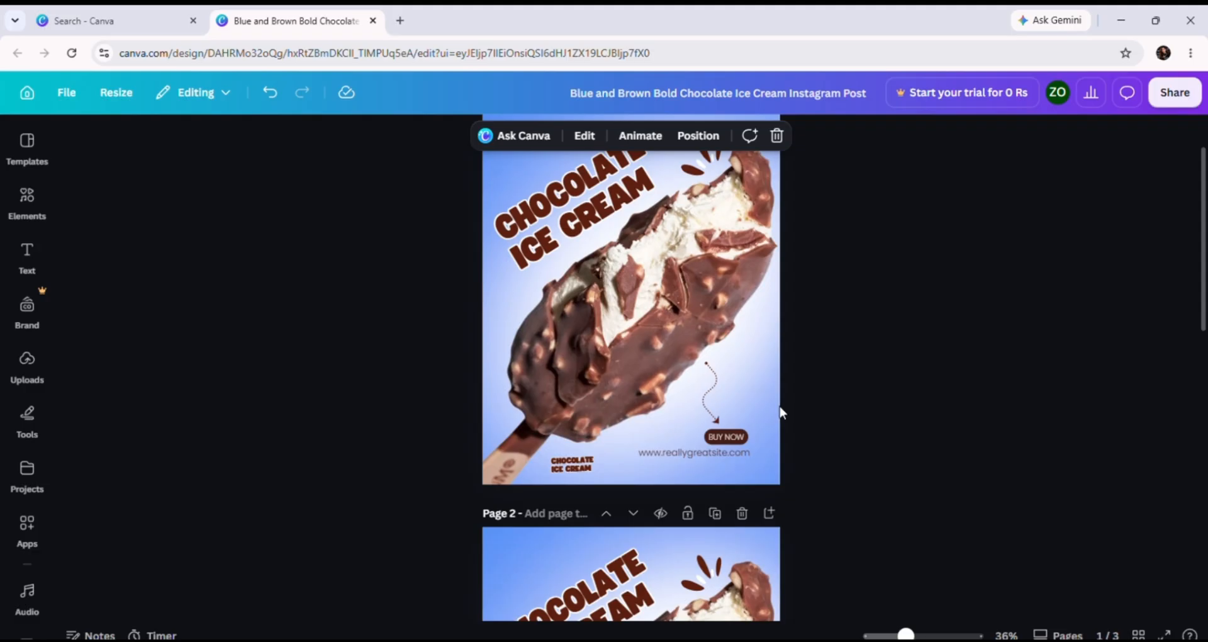
pyautogui.scroll(1, 769, 406)
pyautogui.scroll(-4, 655, 396)
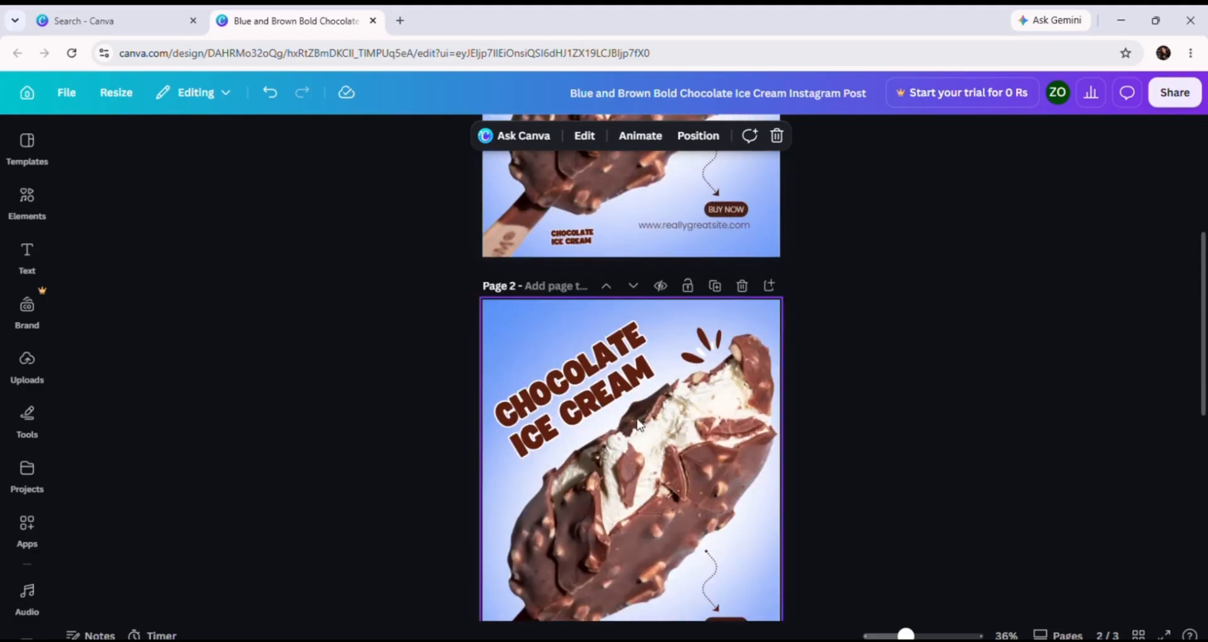
pyautogui.scroll(-4, 639, 425)
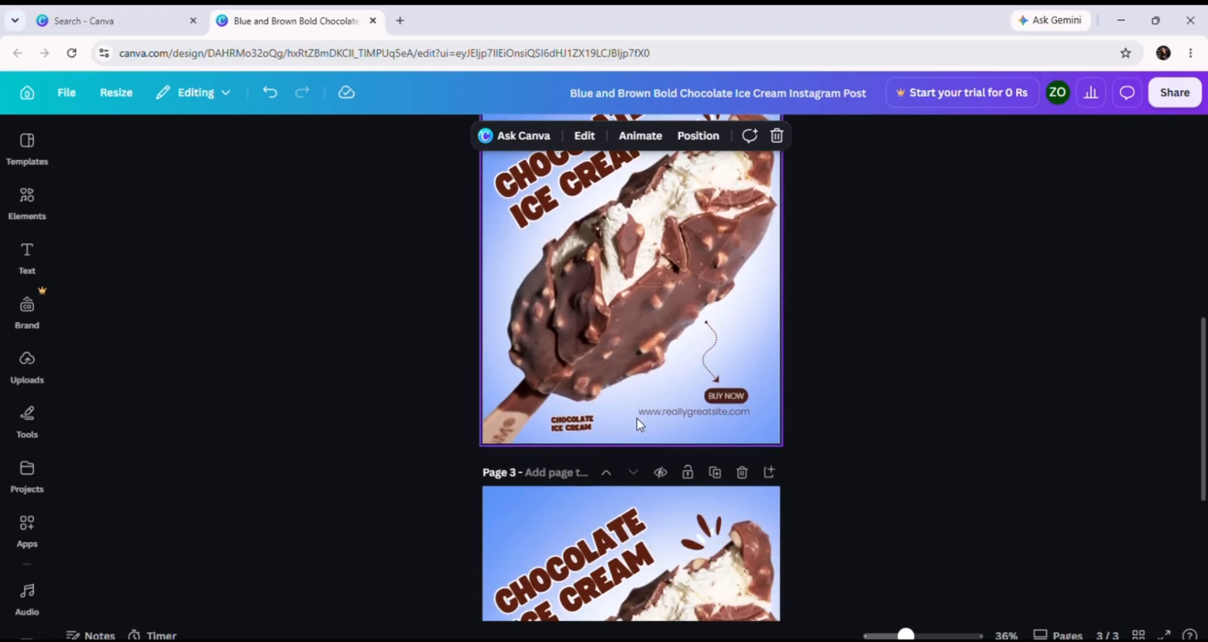
pyautogui.scroll(-2, 637, 418)
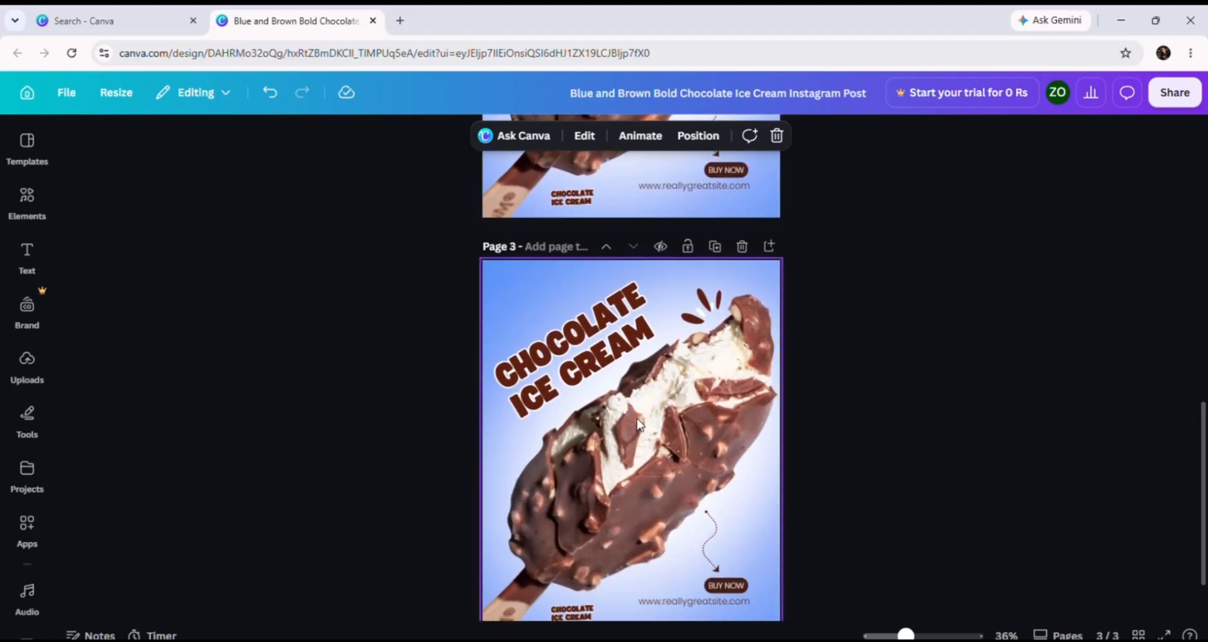